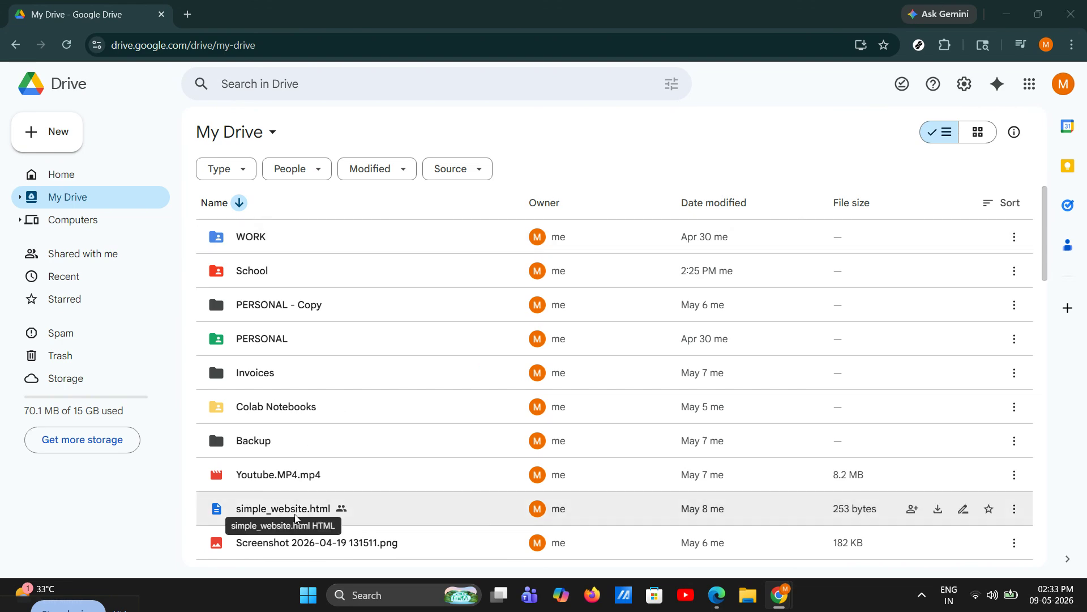
{"action": "scroll", "coordinate": [344, 373], "scroll_direction": "down", "scroll_amount": 3}
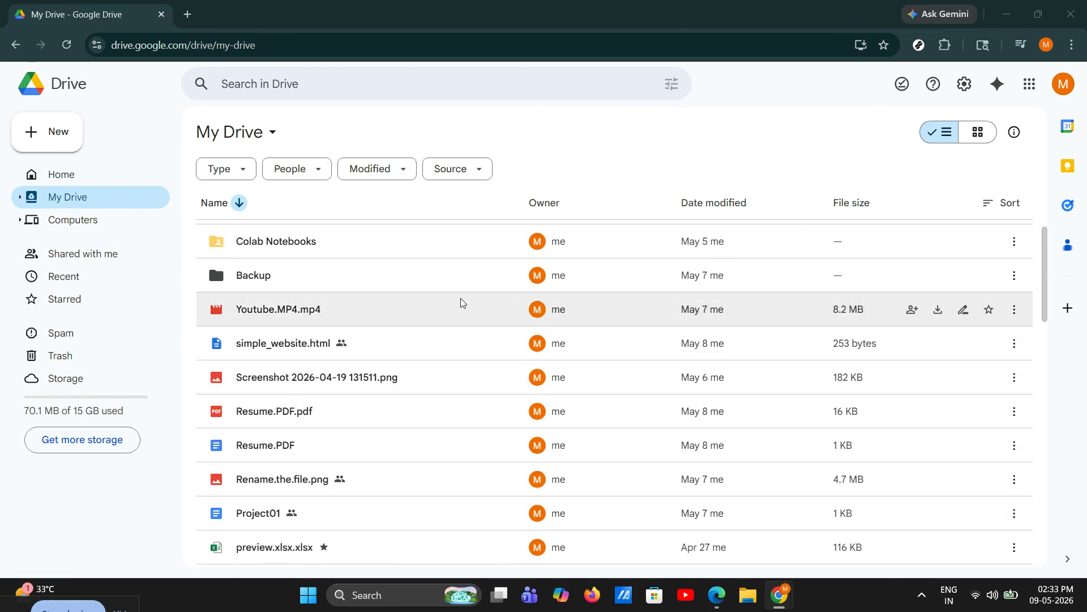
{"action": "scroll", "coordinate": [405, 285], "scroll_direction": "up", "scroll_amount": 3}
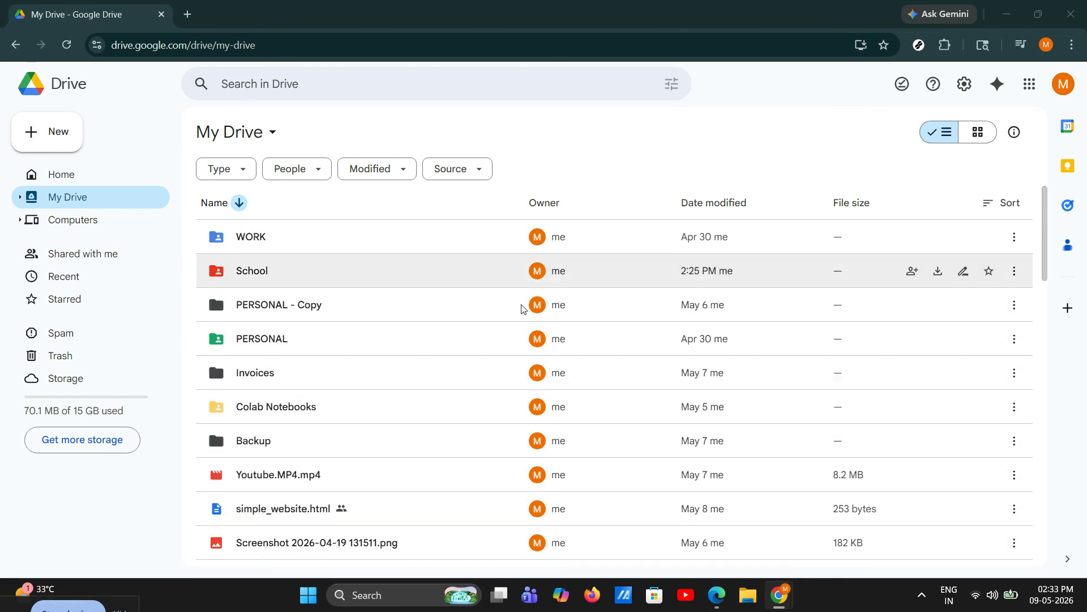
{"action": "left_click", "coordinate": [382, 511]}
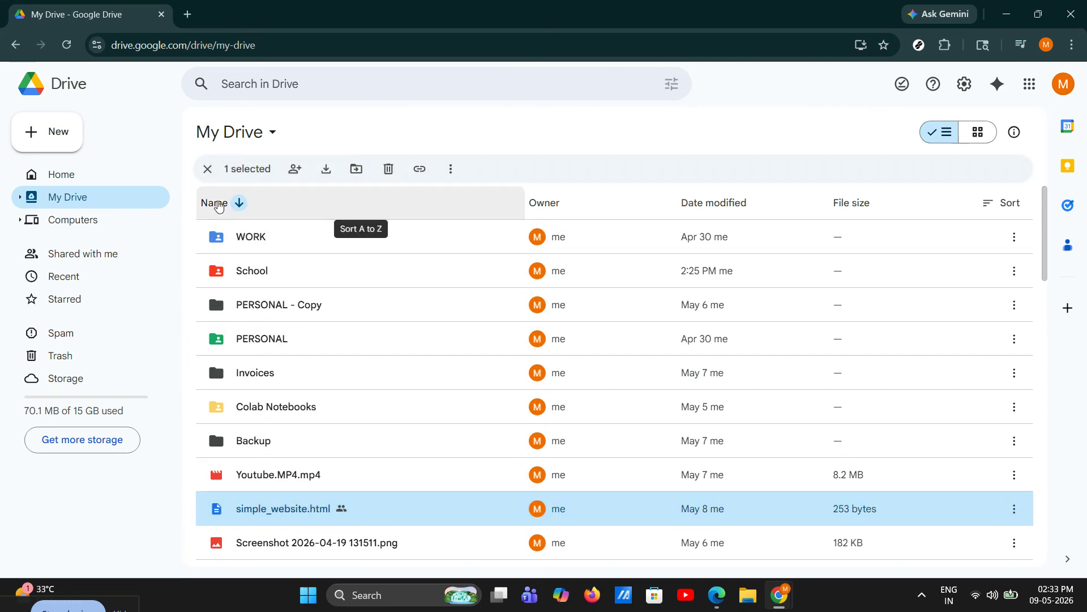
{"action": "left_click", "coordinate": [207, 169]}
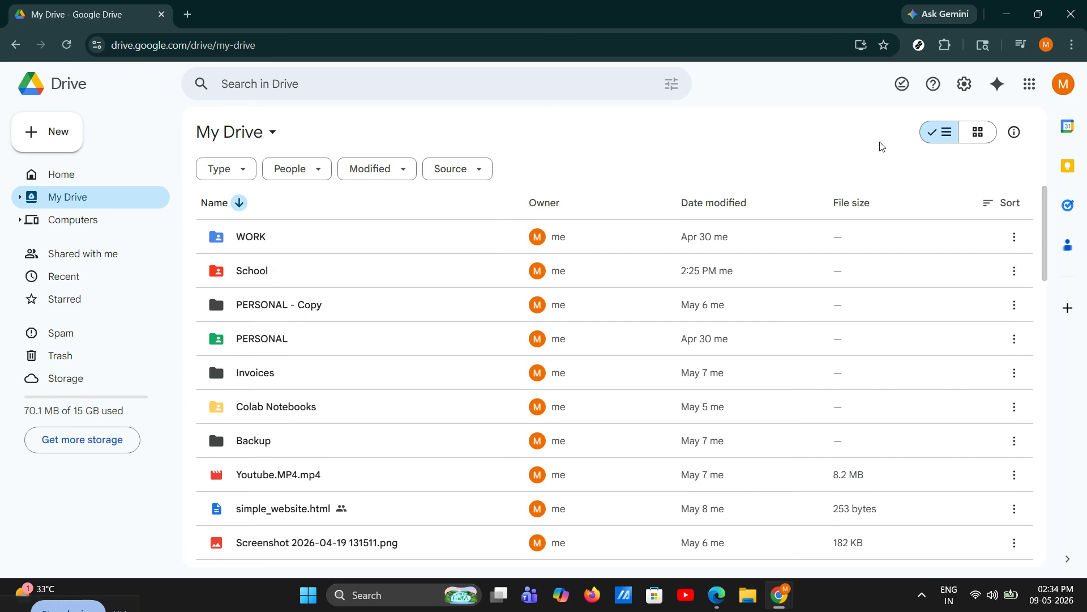
Open Chrome's delete browsing data options under privacy and security settings, view them, and close the settings without deleting anything
{"action": "left_click", "coordinate": [1072, 45]}
{"action": "left_click", "coordinate": [957, 531]}
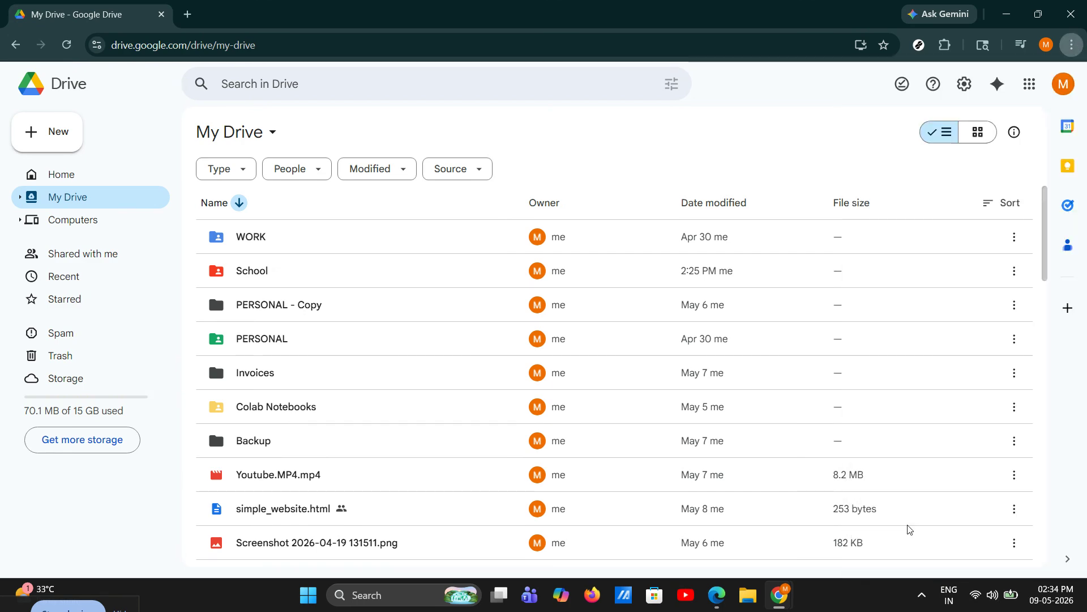
{"action": "left_click", "coordinate": [139, 174]}
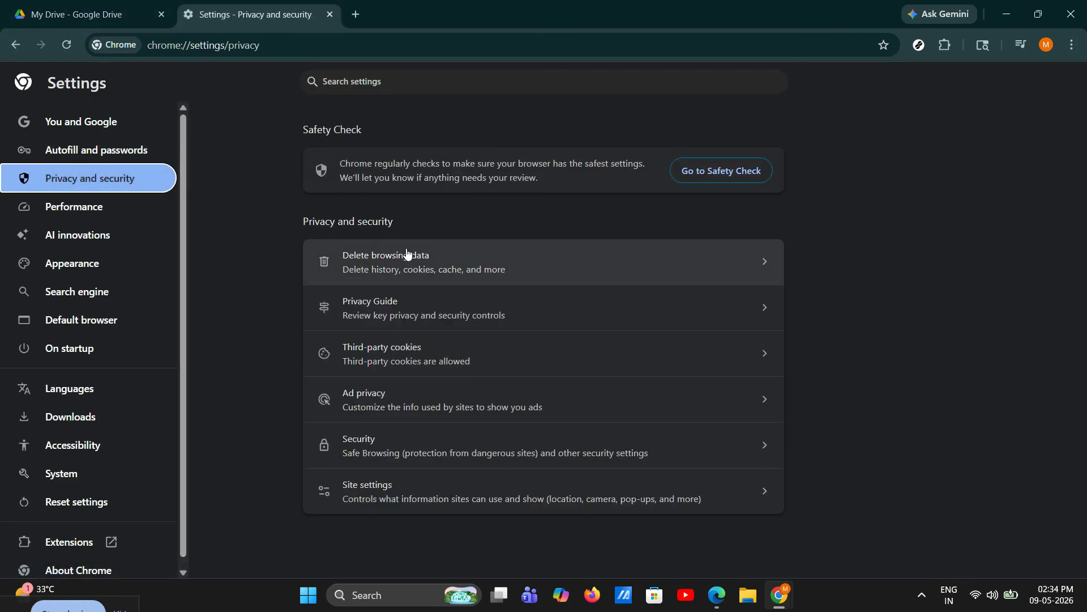
{"action": "left_click", "coordinate": [443, 268]}
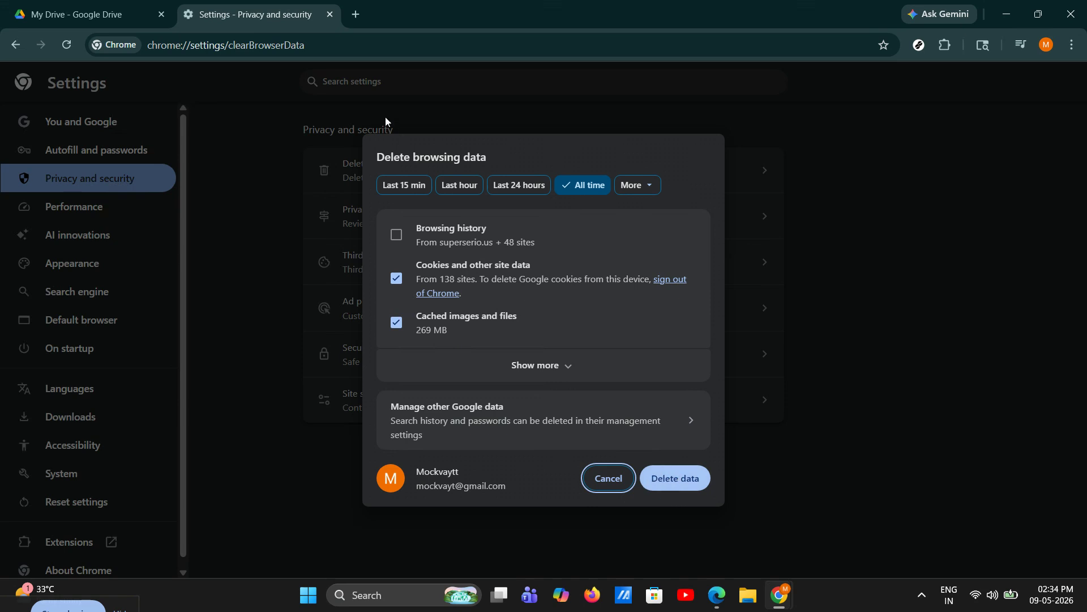
{"action": "left_click", "coordinate": [330, 14]}
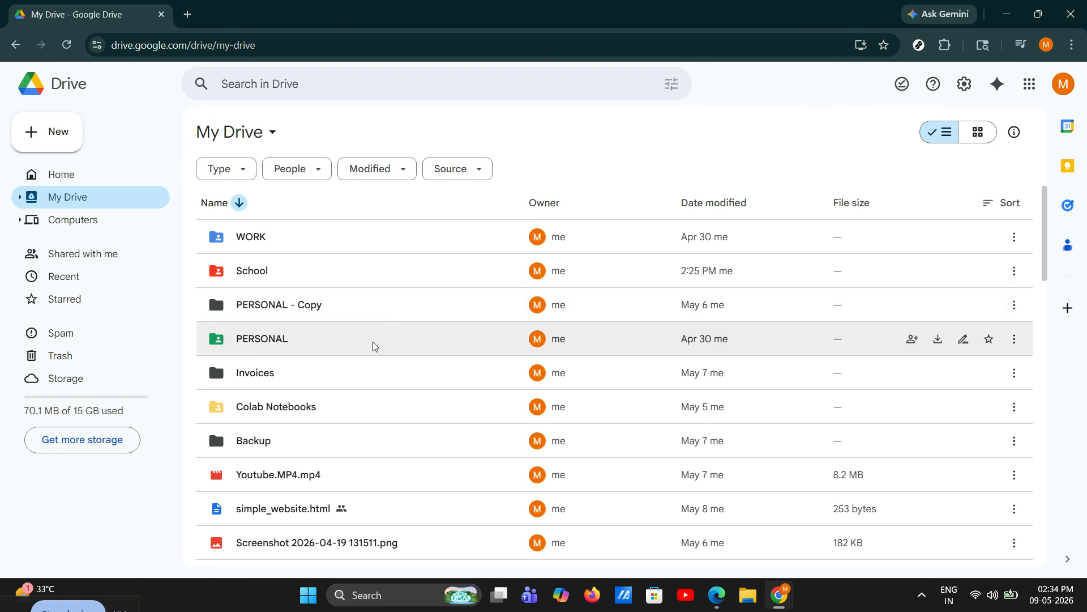
Try special characters such as ?/) in the School folder's name, remove them, and save the name as School
{"action": "right_click", "coordinate": [382, 274]}
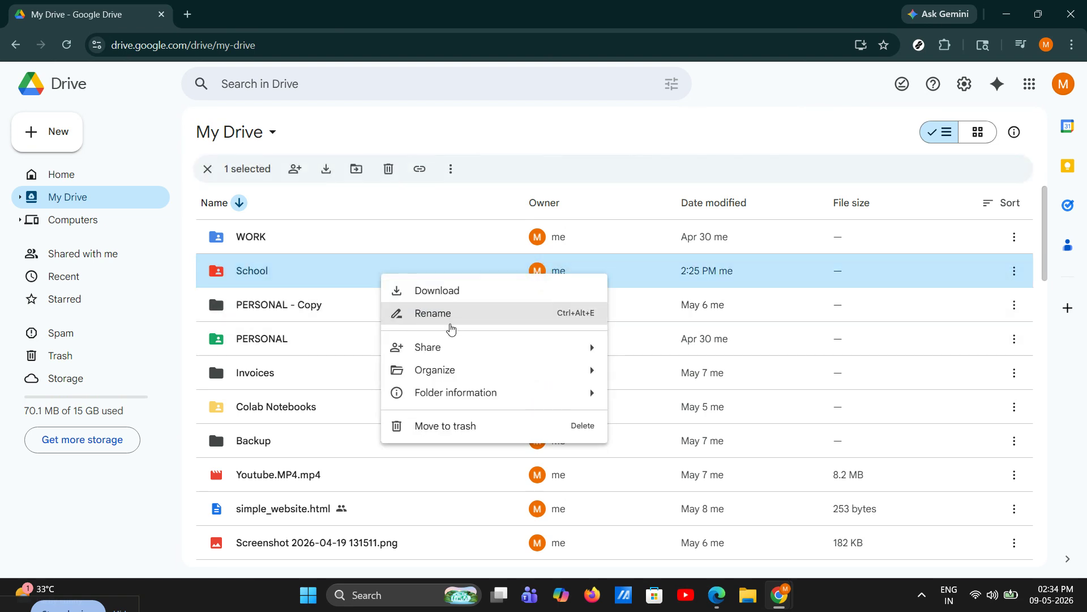
{"action": "left_click", "coordinate": [452, 314]}
{"action": "left_click", "coordinate": [512, 320]}
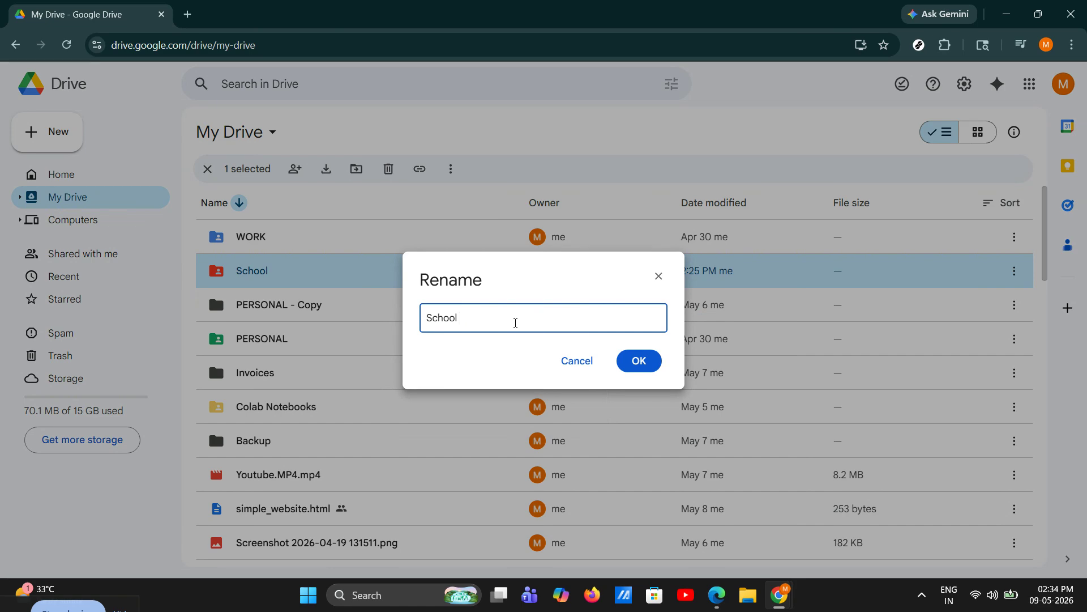
{"action": "type", "text": "?/)"}
{"action": "key", "text": "BackSpace"}
{"action": "type", "text": ")([]"}
{"action": "key", "text": "BackSpace"}
{"action": "key", "text": "BackSpace"}
{"action": "key", "text": "BackSpace"}
{"action": "key", "text": "BackSpace"}
{"action": "key", "text": "BackSpace"}
{"action": "left_click", "coordinate": [637, 360]}
Open the Drive storage overview and check the available storage remaining and the largest files
{"action": "left_click", "coordinate": [111, 378]}
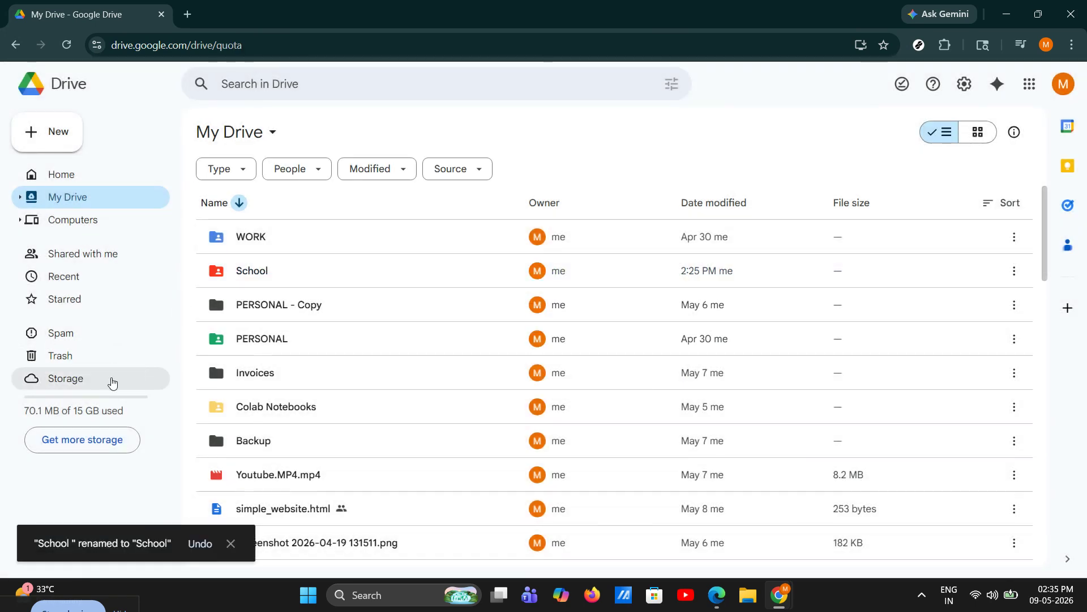
{"action": "mouse_move", "coordinate": [499, 231]}
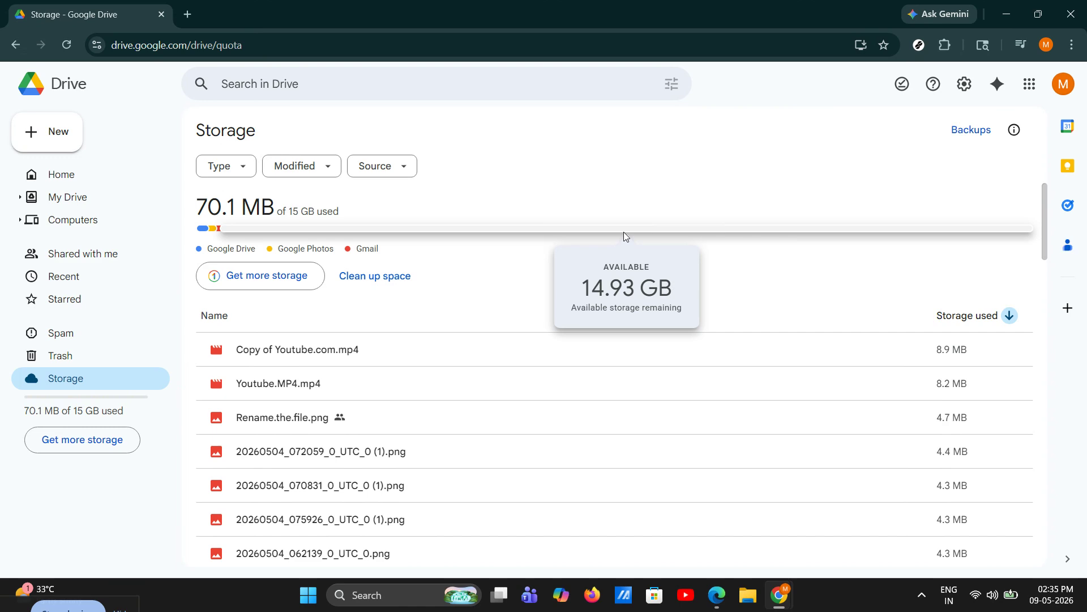
{"action": "left_click", "coordinate": [528, 352]}
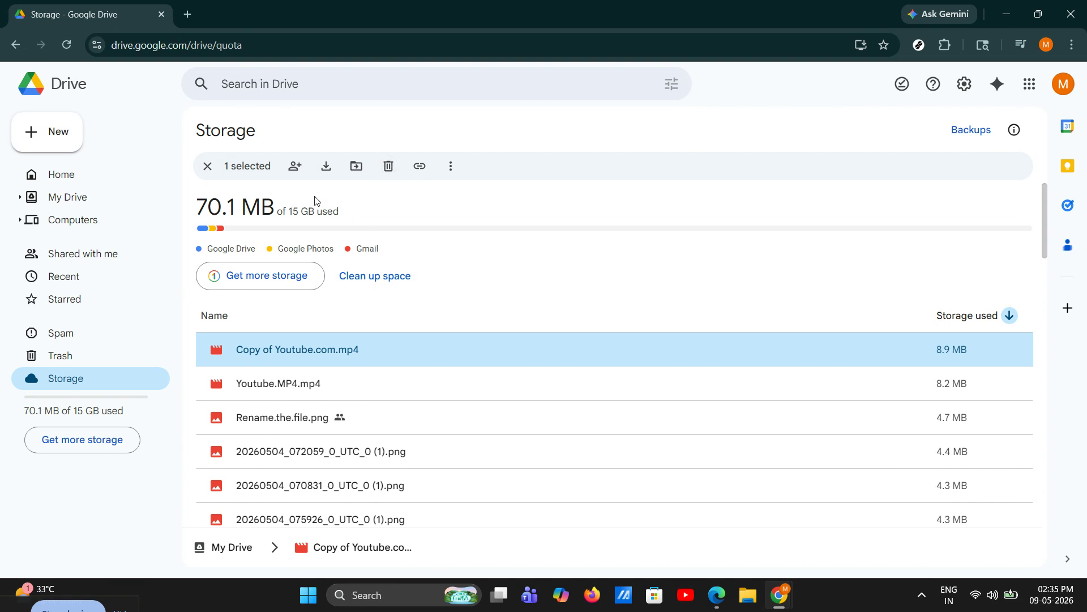
{"action": "left_click", "coordinate": [208, 166]}
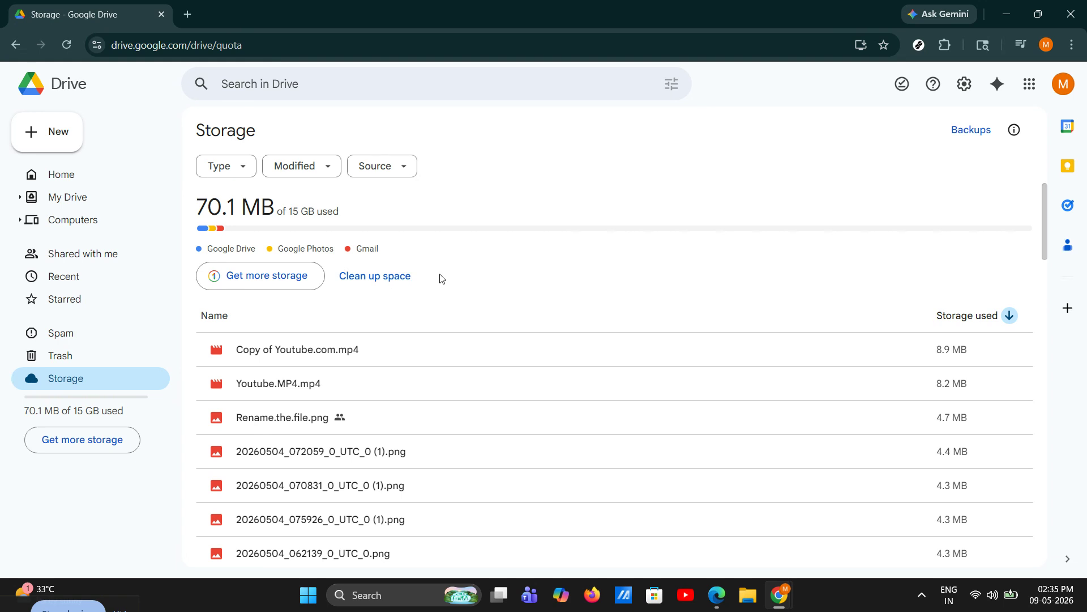
View a new Incognito window and close it, and look at the Google account's sign-out option in Drive
{"action": "key", "text": "ctrl+shift+n"}
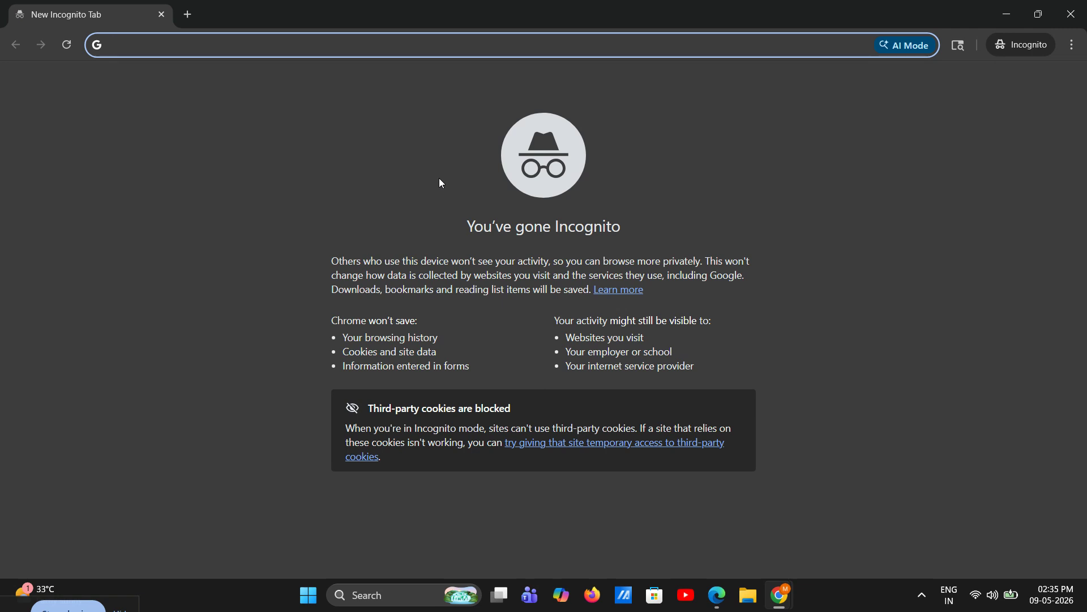
{"action": "key", "text": "ctrl+w"}
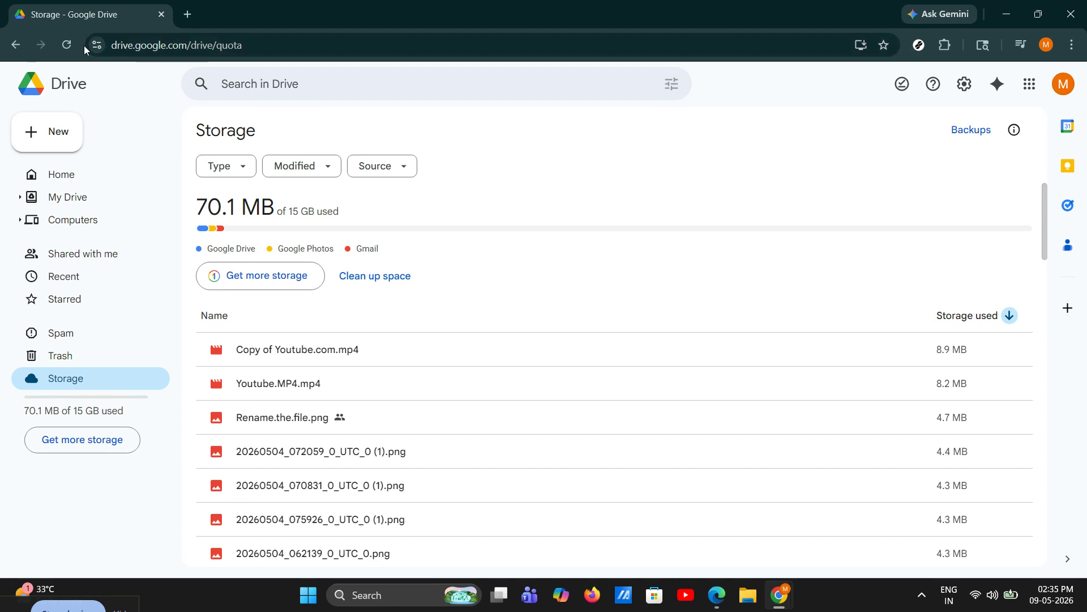
{"action": "left_click", "coordinate": [1063, 84]}
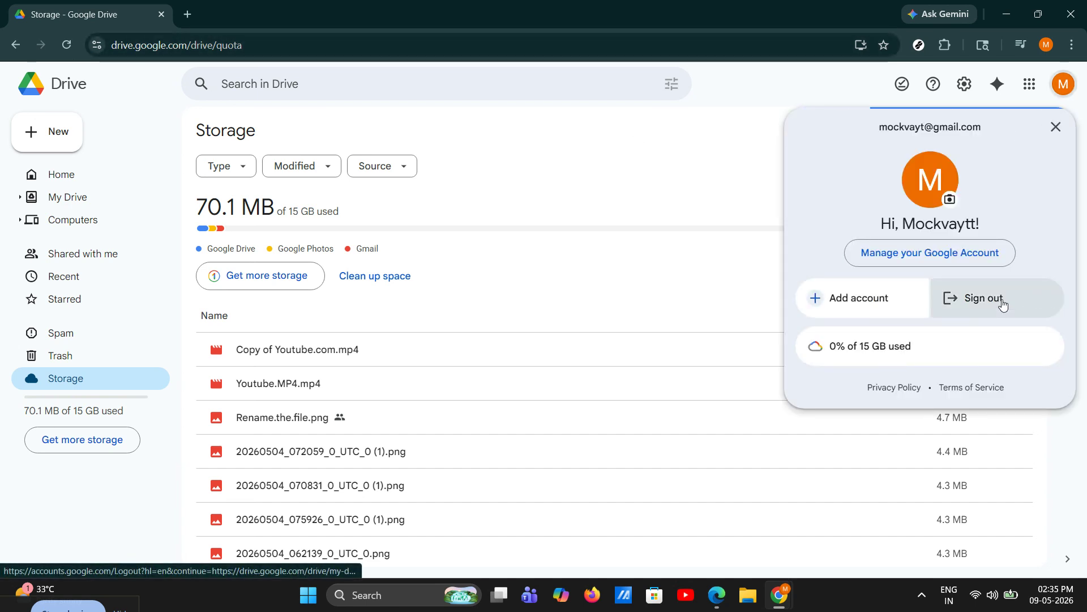
{"action": "left_click", "coordinate": [716, 175]}
Switch to the Microsoft Edge InPrivate window to view it, and return to Google Drive in Chrome and open My Drive
{"action": "mouse_move", "coordinate": [717, 595]}
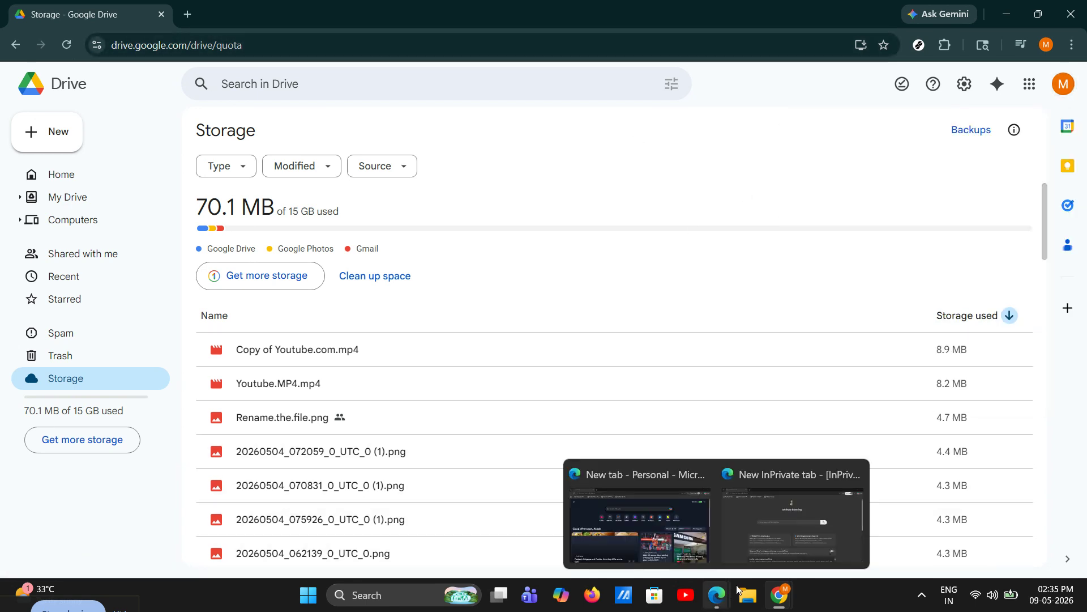
{"action": "left_click", "coordinate": [768, 556]}
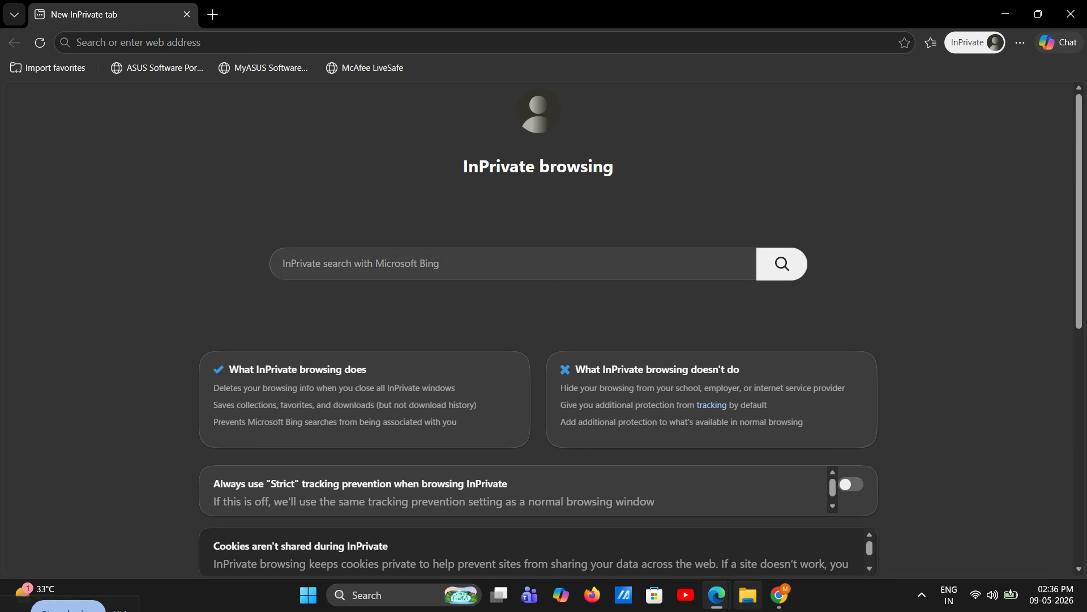
{"action": "mouse_move", "coordinate": [779, 595]}
{"action": "left_click", "coordinate": [761, 538]}
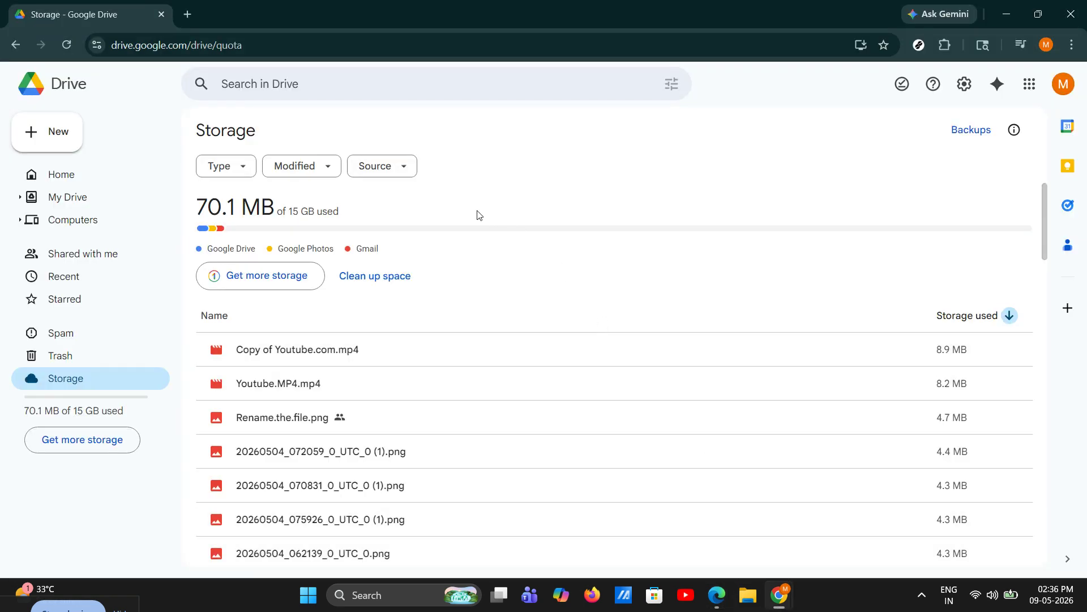
{"action": "left_click", "coordinate": [157, 203]}
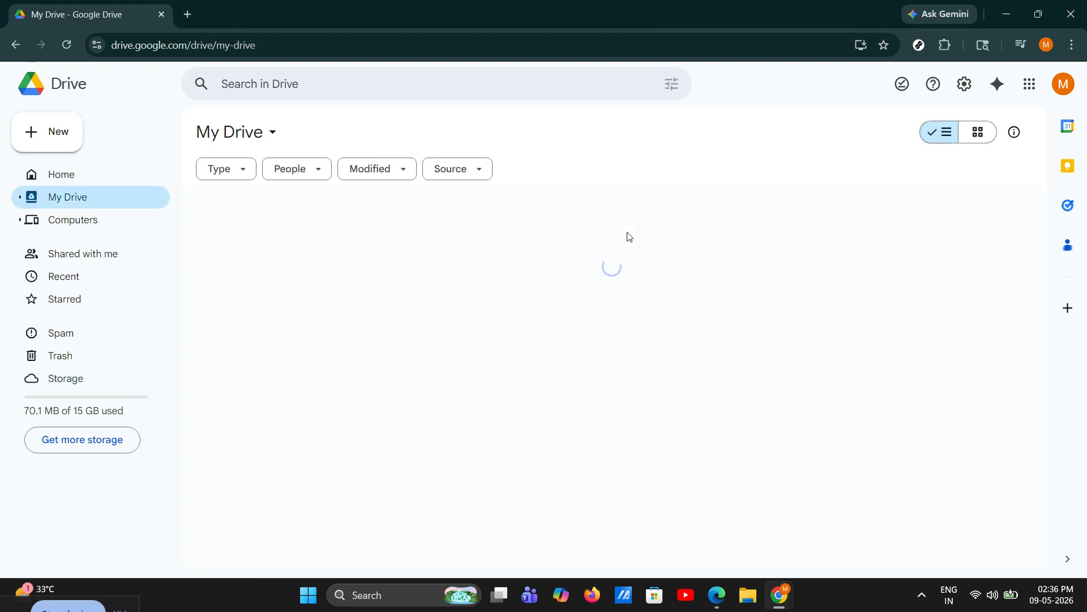